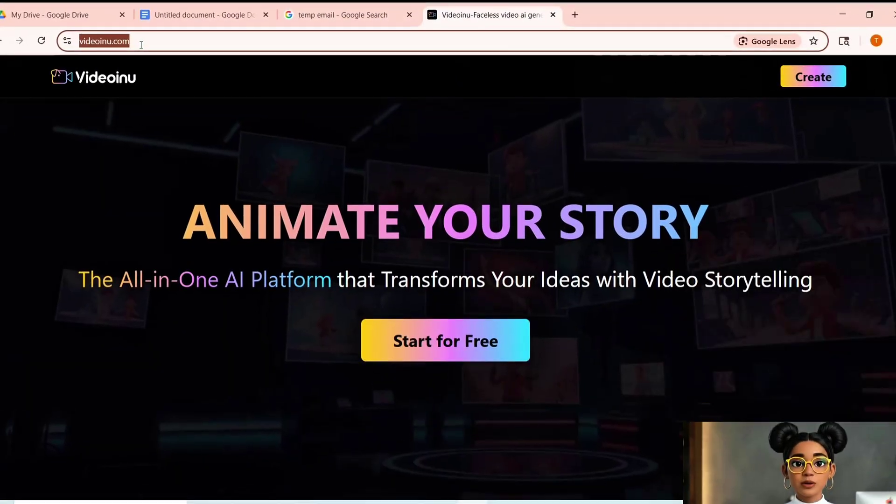
# Step: Load the Videoinu landing page and scroll through its feature sections
pyautogui.press('Return')
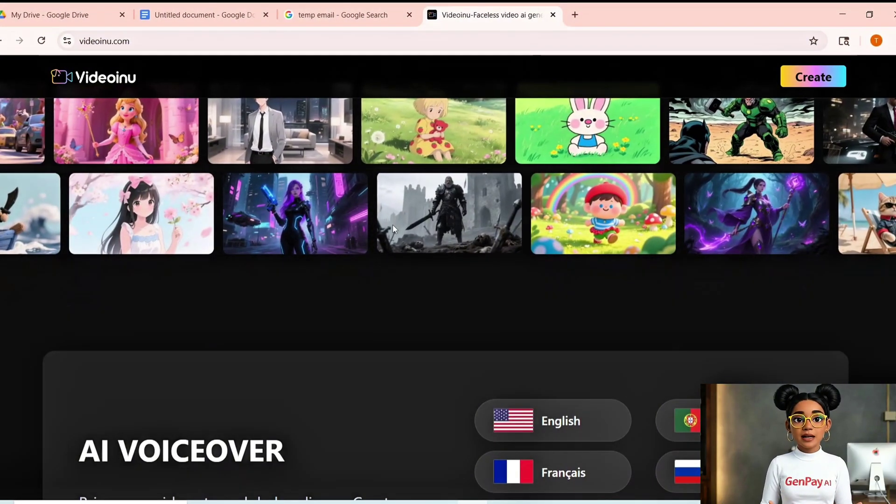
pyautogui.scroll(-3, 392, 225)
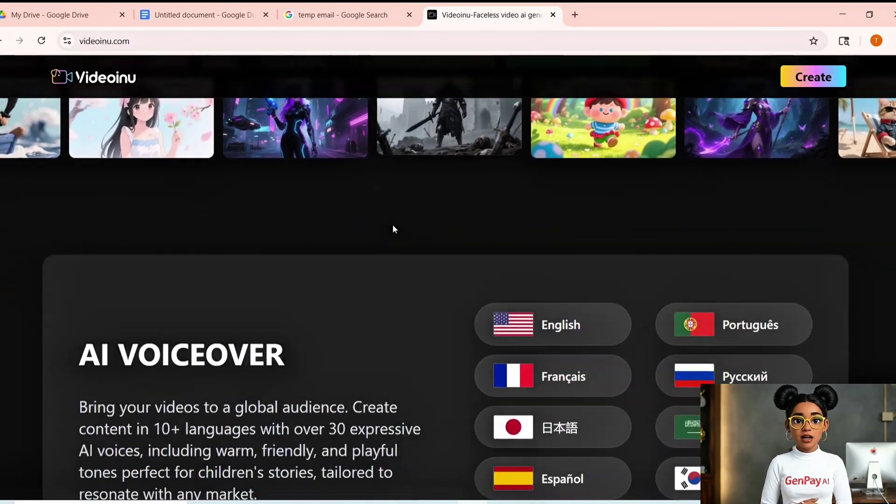
pyautogui.scroll(-3, 392, 224)
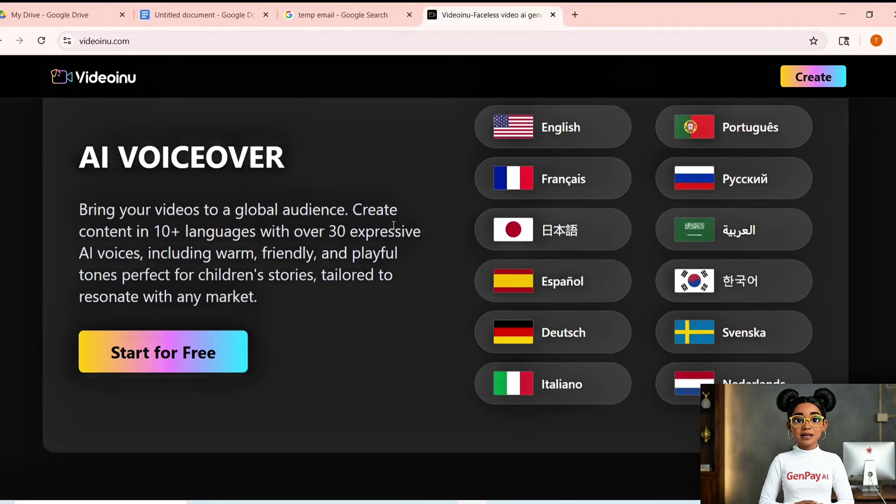
pyautogui.scroll(-10, 606, 355)
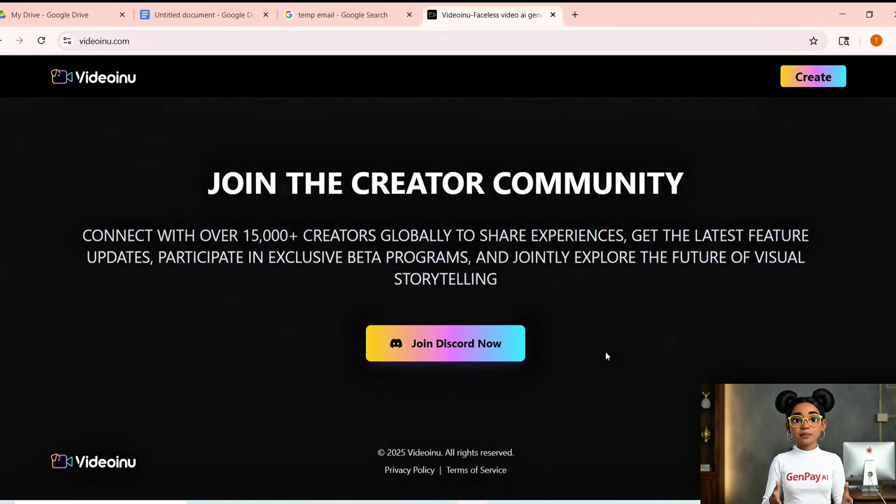
pyautogui.scroll(15, 606, 352)
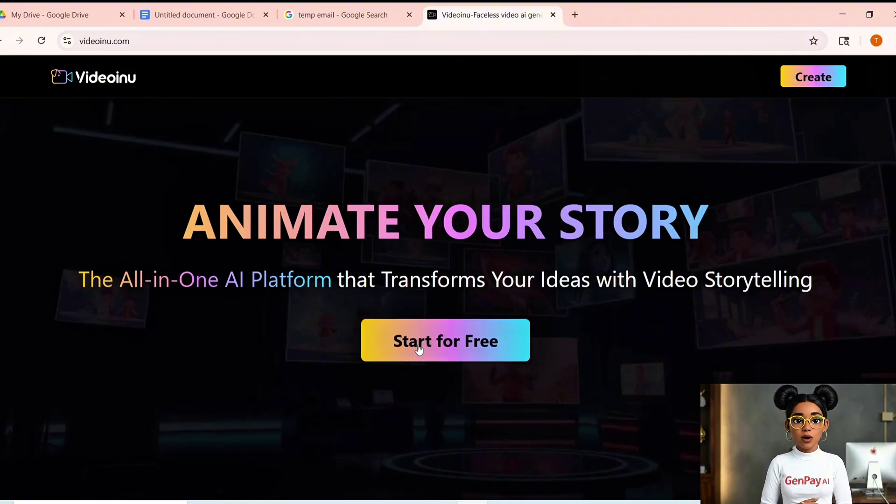
# Step: Choose Start for Free to head into the Videoinu home area
pyautogui.click(419, 350)
pyautogui.scroll(-5, 406, 289)
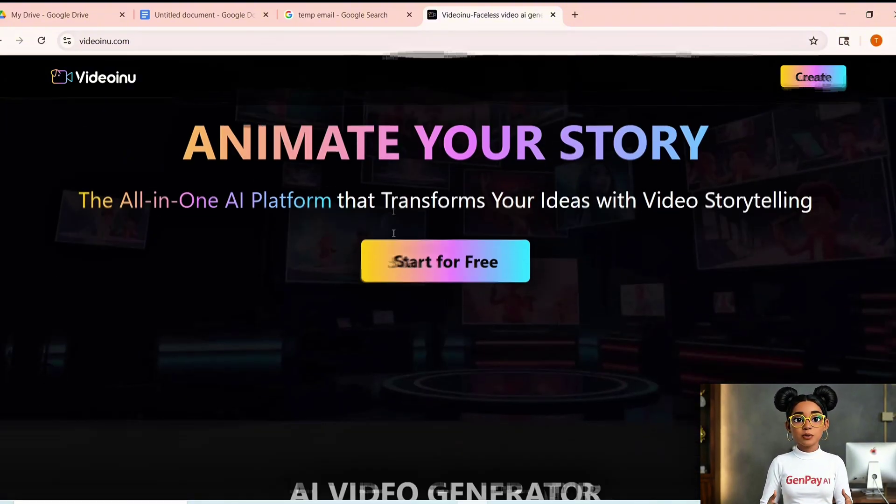
pyautogui.scroll(-8, 393, 229)
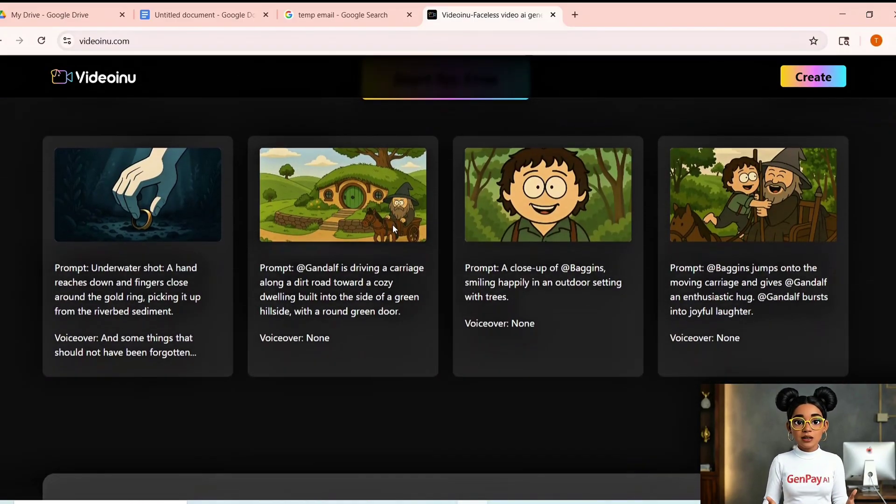
pyautogui.scroll(-7, 392, 224)
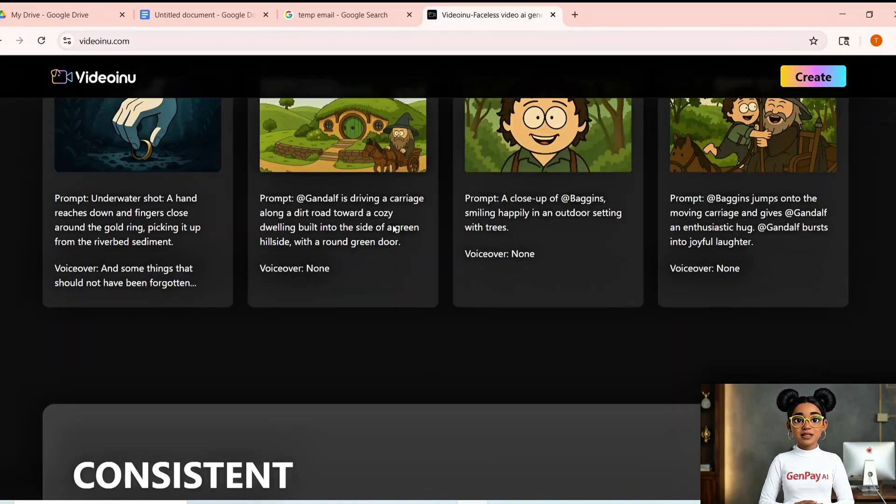
pyautogui.scroll(-6, 393, 225)
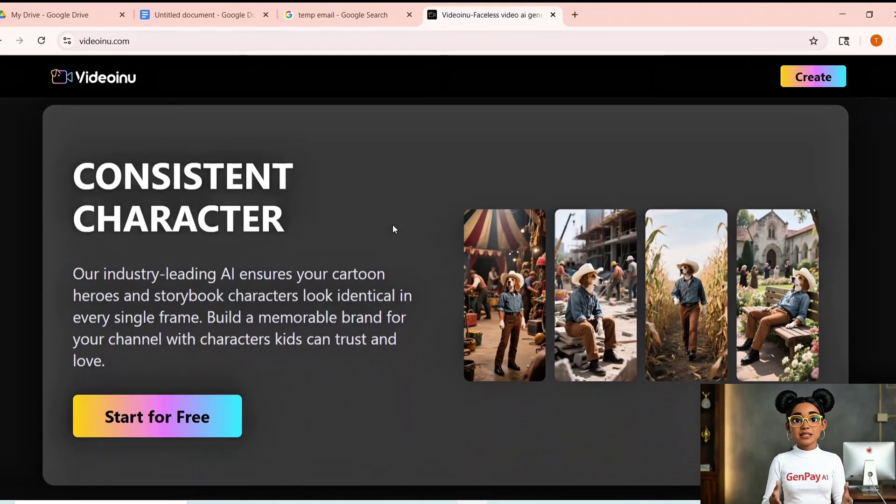
pyautogui.scroll(-8, 393, 225)
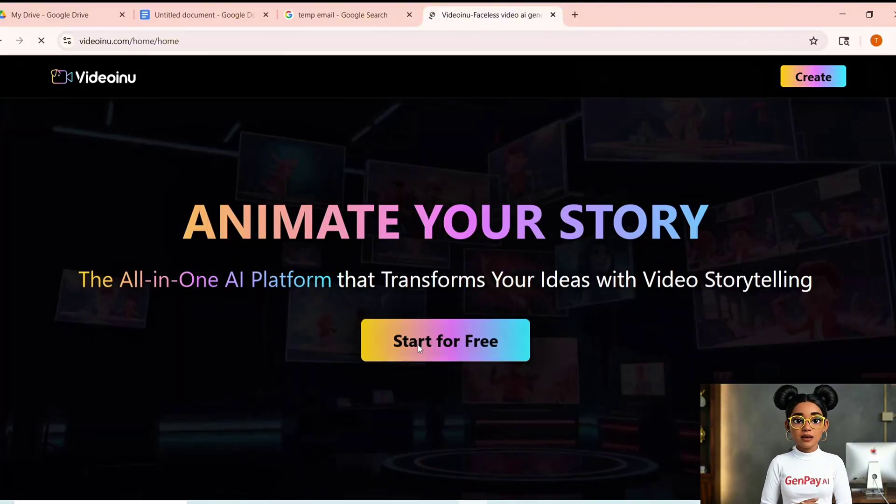
# Step: Sign up with a nickname and e-mail, paste the verification code, and create the account
pyautogui.click(418, 345)
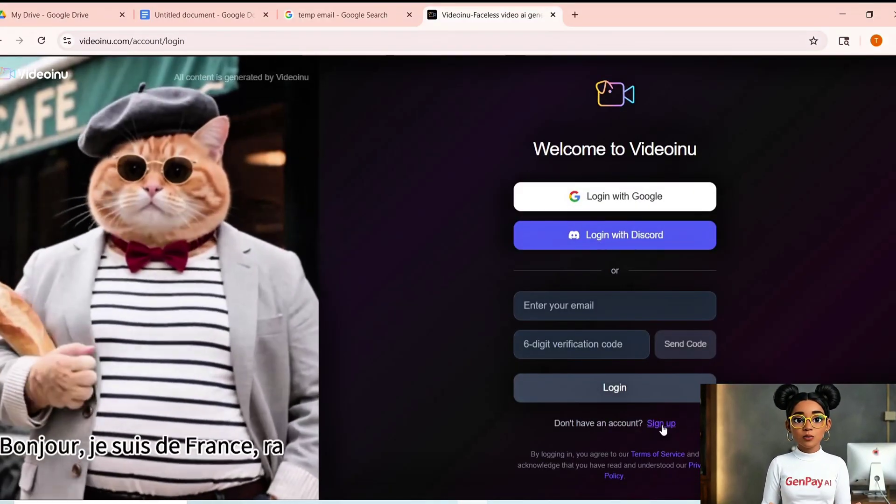
pyautogui.click(661, 423)
pyautogui.click(554, 235)
pyautogui.write('The')
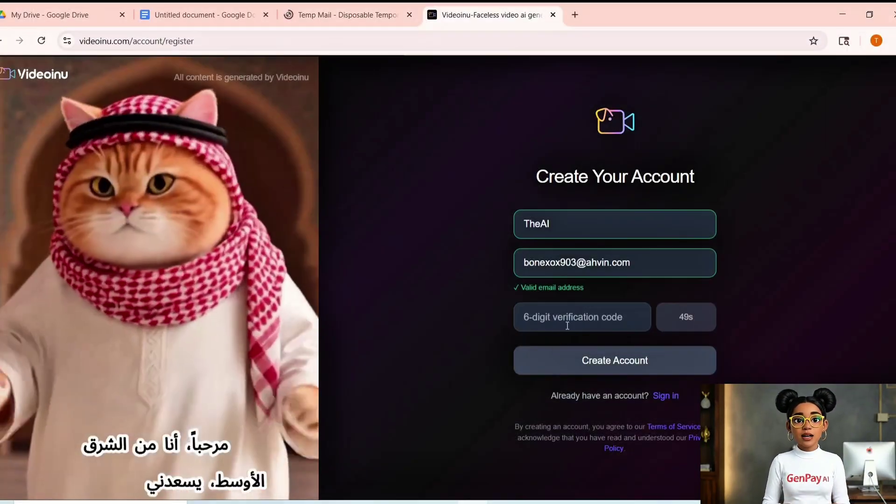
pyautogui.click(566, 317)
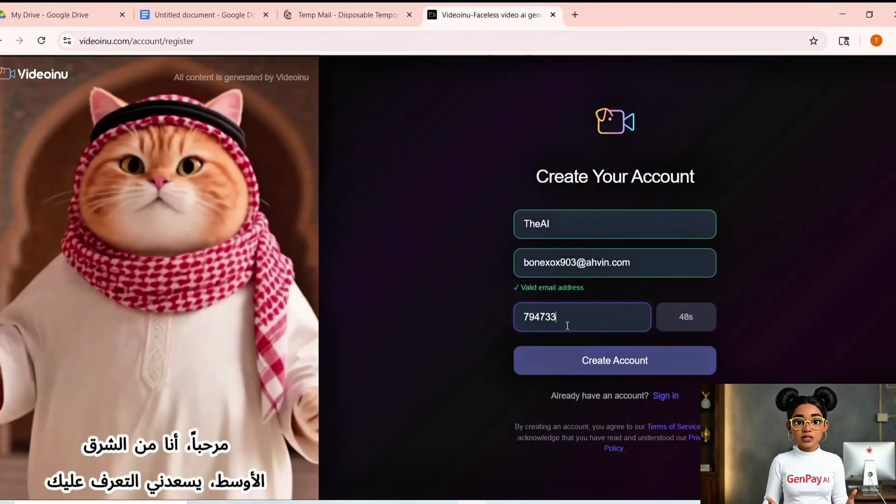
pyautogui.click(629, 361)
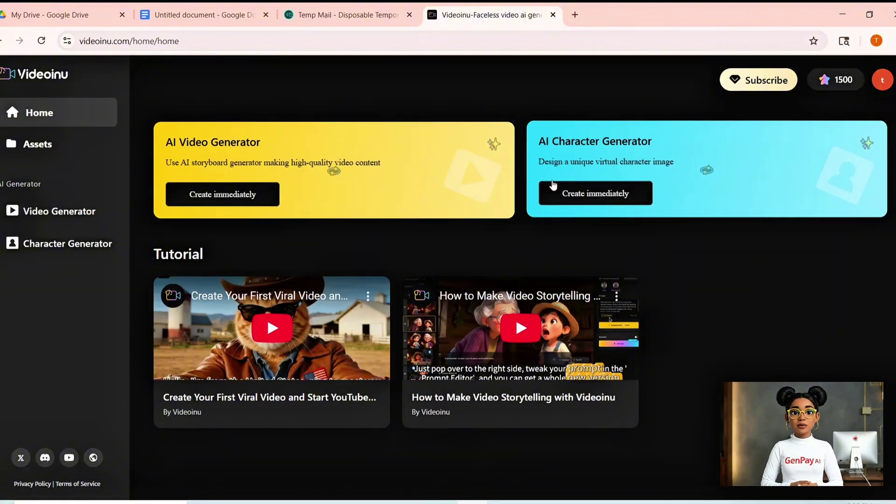
# Step: Start a character named 'Emma Carter', set her age group and pick the 3D Cartoon style
pyautogui.click(595, 181)
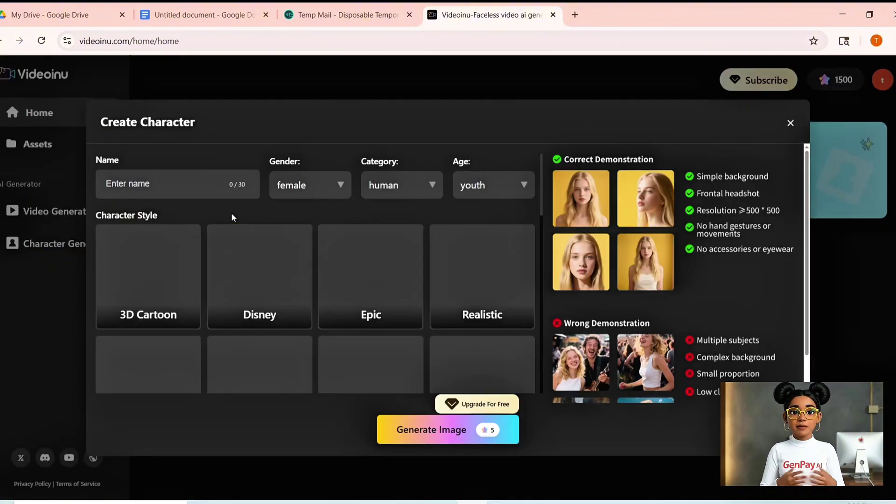
pyautogui.click(188, 194)
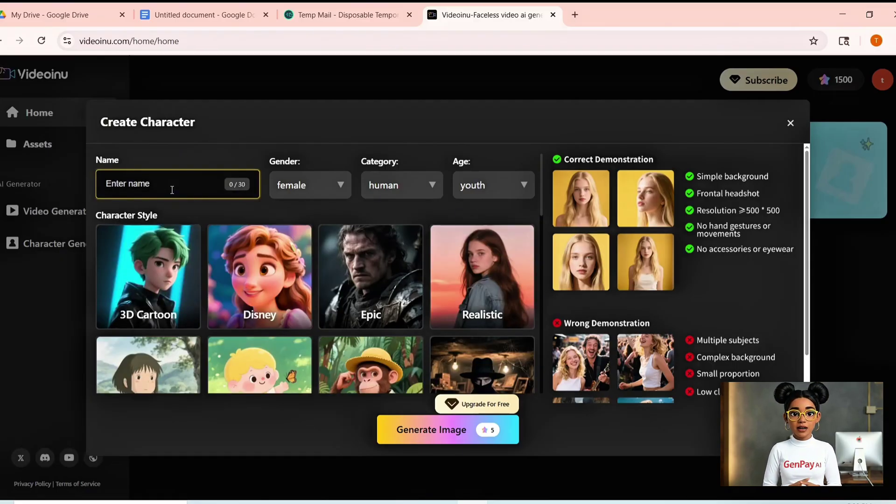
pyautogui.write('Em')
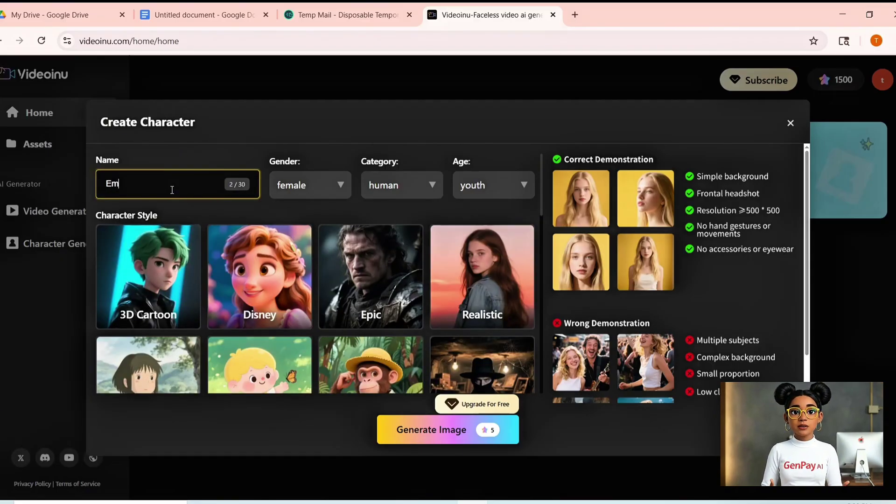
pyautogui.write('ma Carter')
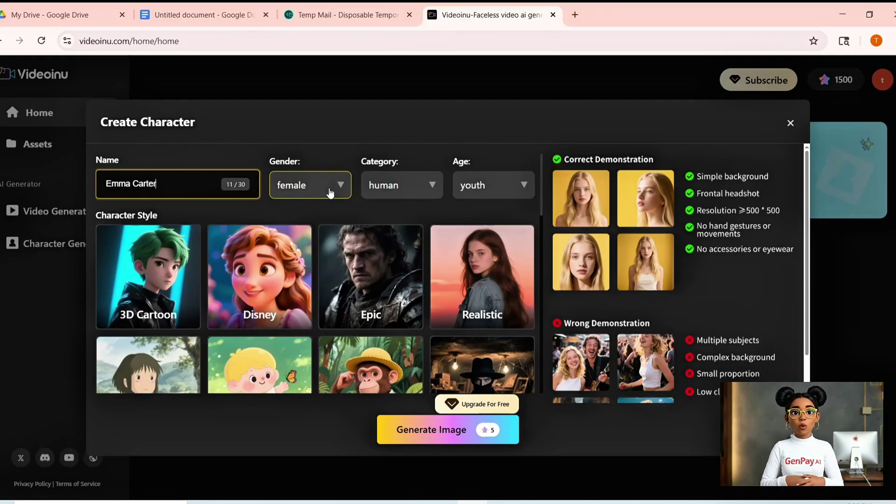
pyautogui.click(489, 187)
pyautogui.scroll(-1, 261, 280)
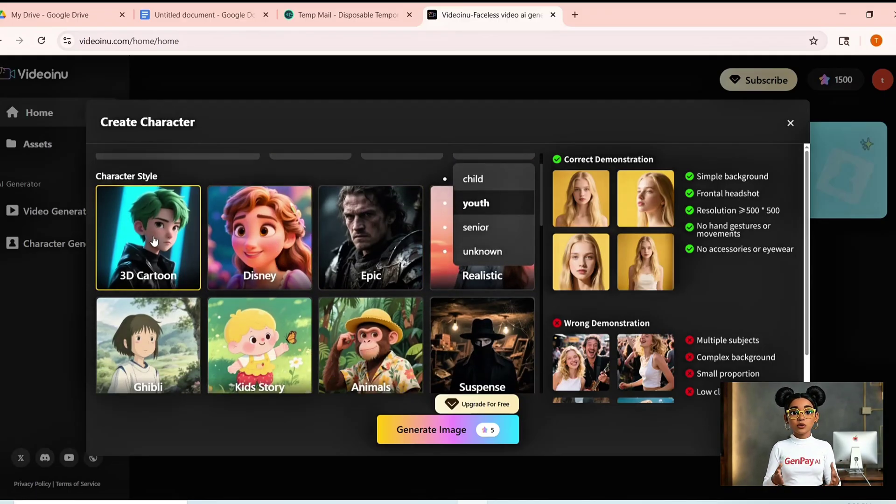
pyautogui.click(151, 240)
# Step: Generate Emma Carter's character image and save it
pyautogui.scroll(1, 152, 241)
pyautogui.scroll(-10, 313, 288)
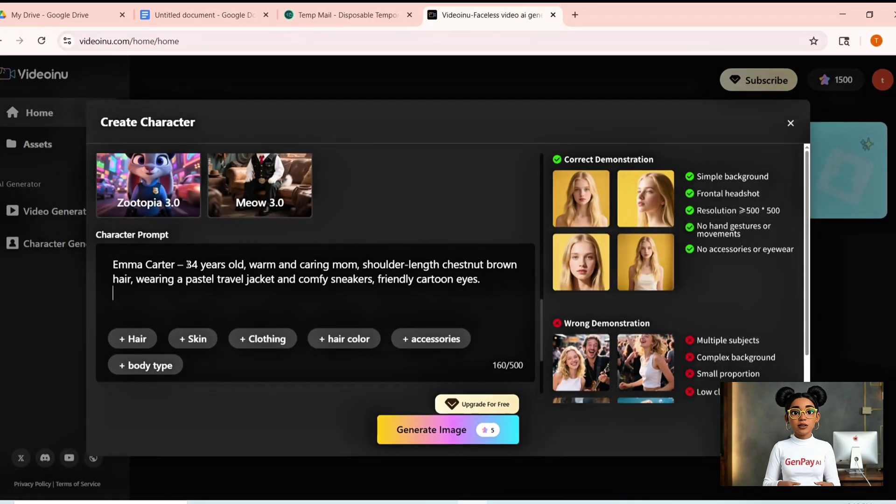
pyautogui.scroll(-3, 188, 267)
pyautogui.scroll(5, 187, 263)
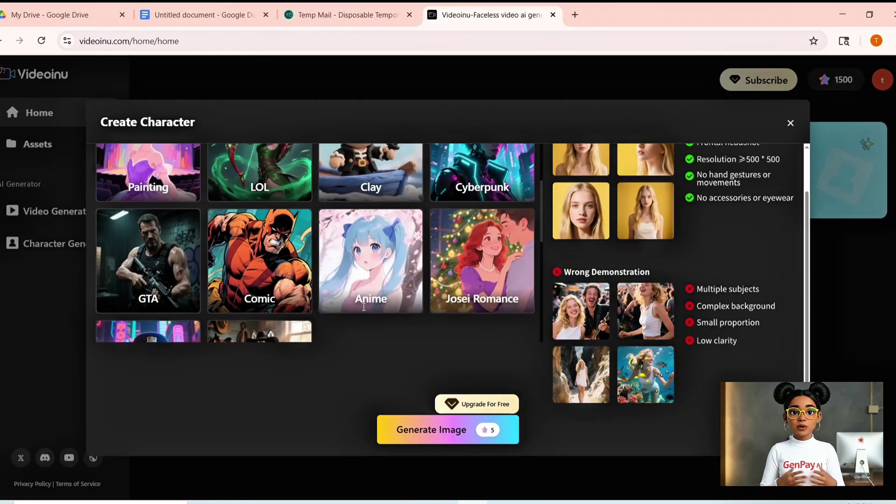
pyautogui.click(466, 432)
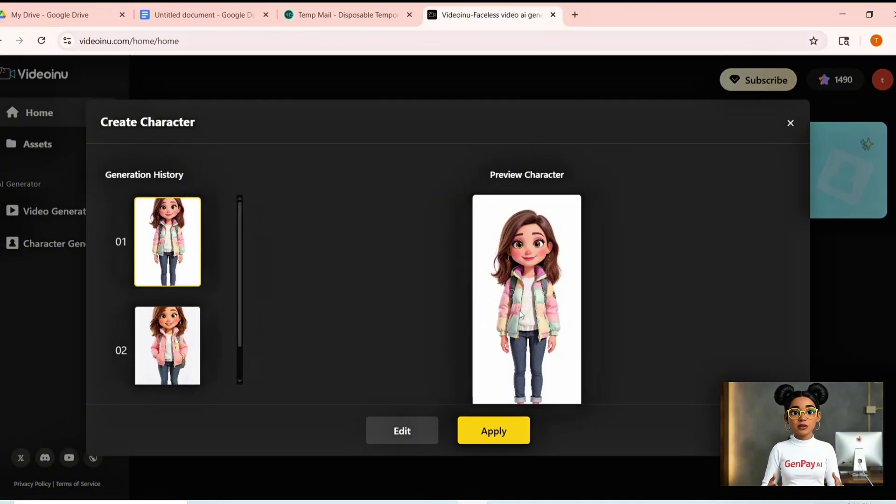
pyautogui.click(506, 433)
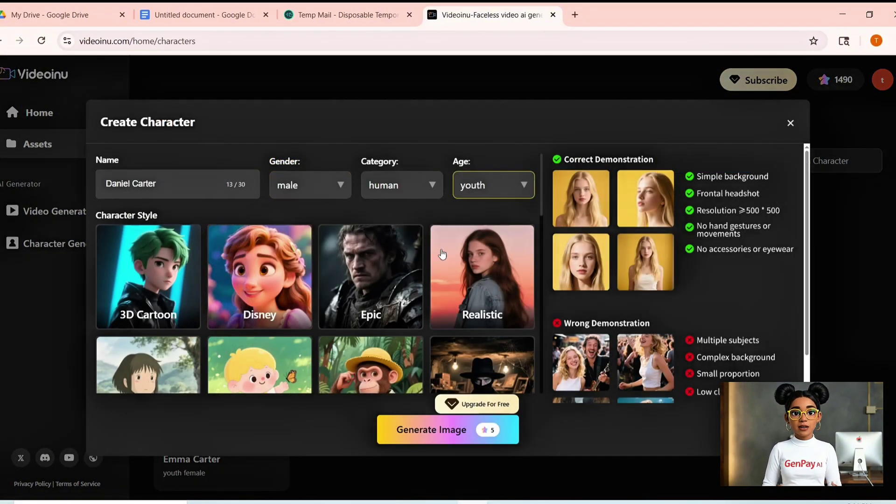
pyautogui.scroll(-3, 442, 254)
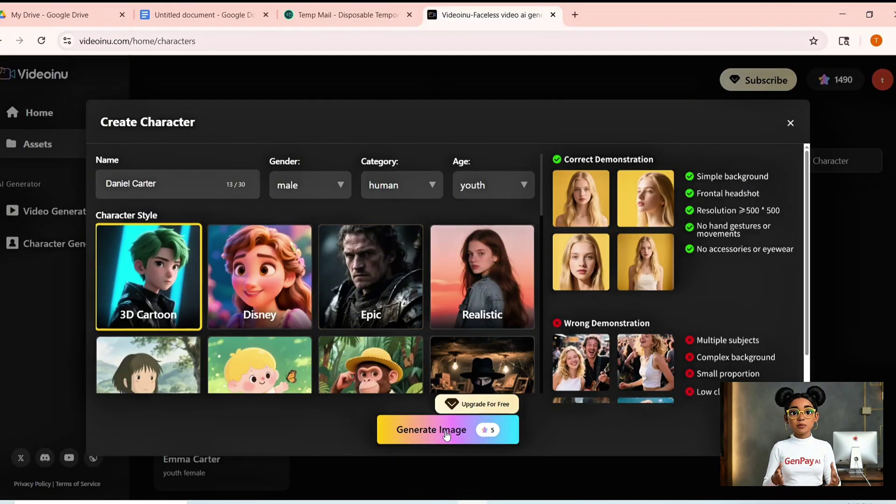
# Step: Generate and save the Daniel Carter character image
pyautogui.click(445, 432)
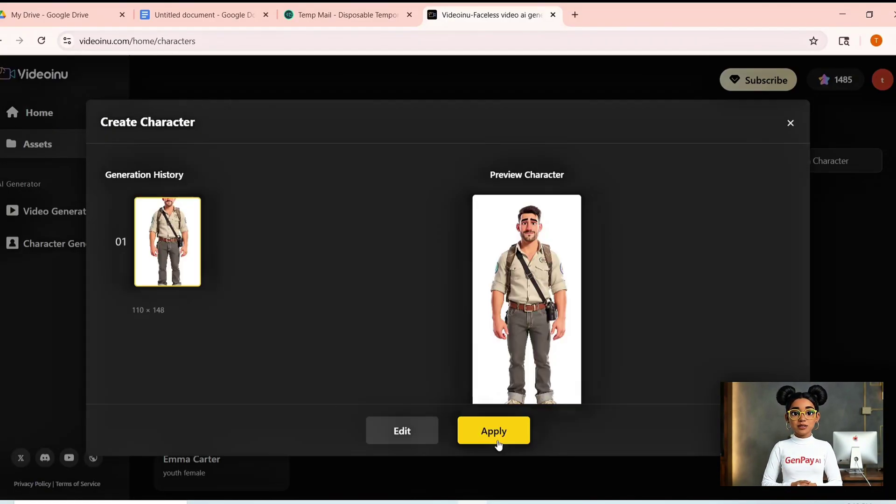
pyautogui.click(496, 438)
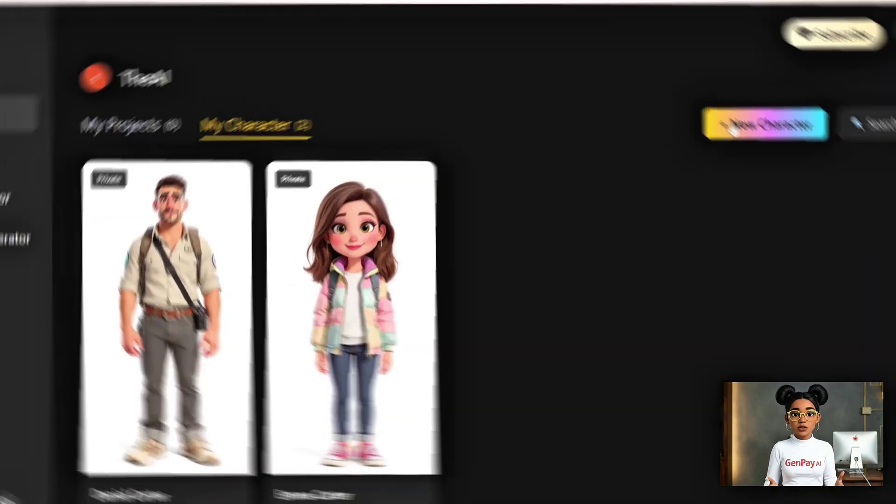
pyautogui.click(731, 129)
# Step: Name a new character 'Lucas Carater' and set gender to male and age to child
pyautogui.click(190, 183)
pyautogui.write('Lu')
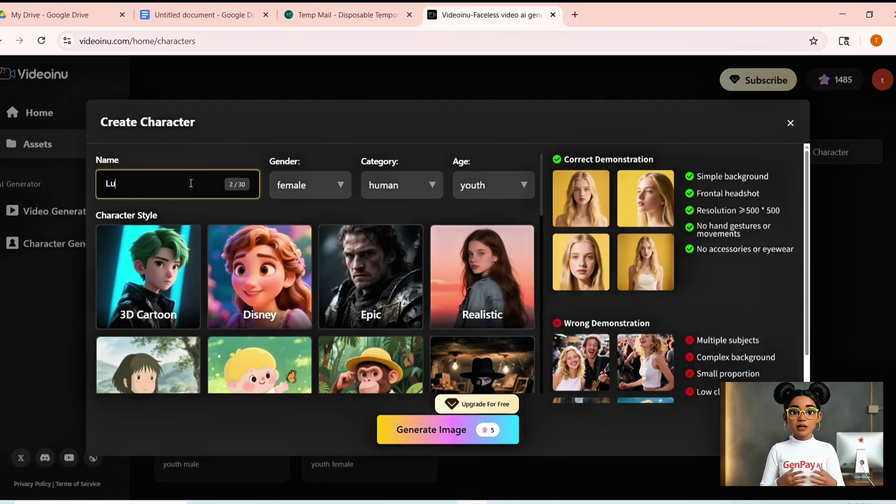
pyautogui.write('cas Car')
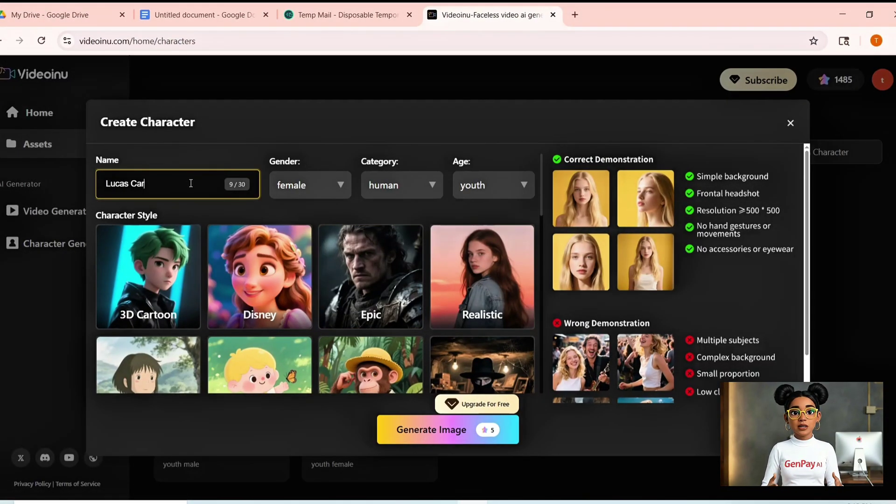
pyautogui.write('ater')
pyautogui.click(300, 183)
pyautogui.click(293, 242)
pyautogui.click(463, 192)
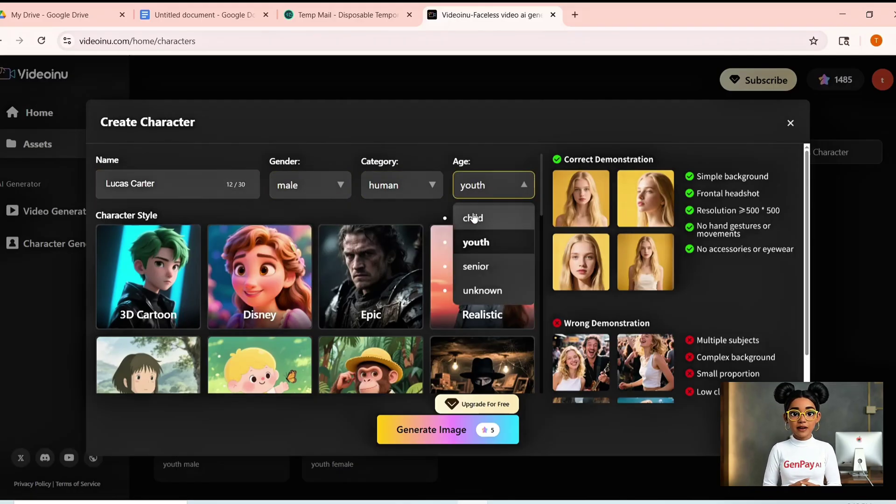
pyautogui.click(474, 218)
# Step: Generate and save Lucas's character image, then start a new video project
pyautogui.click(438, 427)
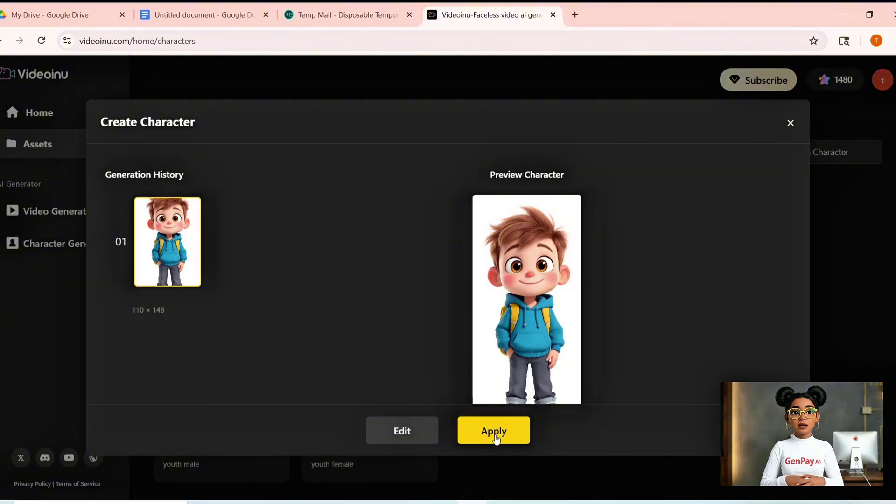
pyautogui.click(493, 431)
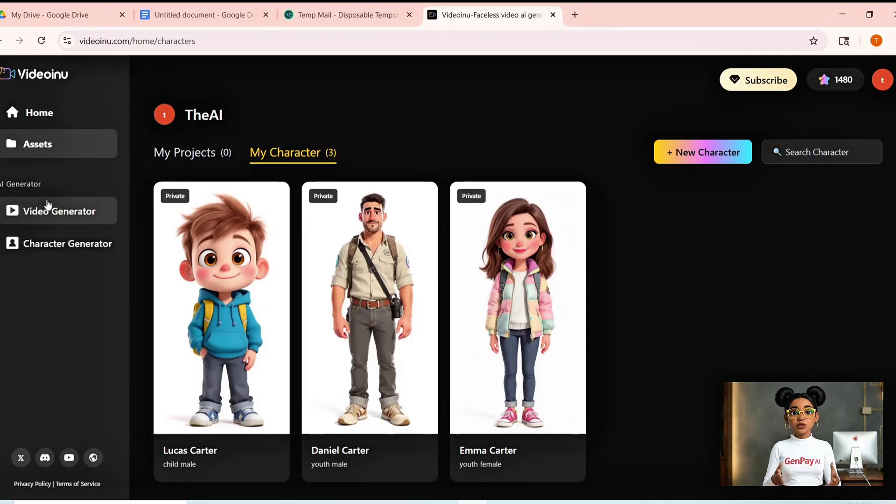
pyautogui.click(47, 205)
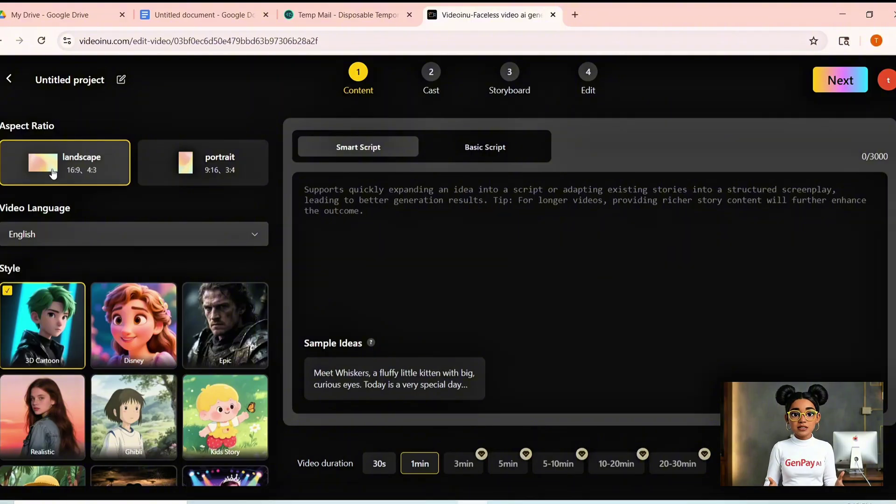
# Step: Keep English as the language and paste the Paris trip description into the Basic Script box
pyautogui.click(59, 238)
pyautogui.click(32, 295)
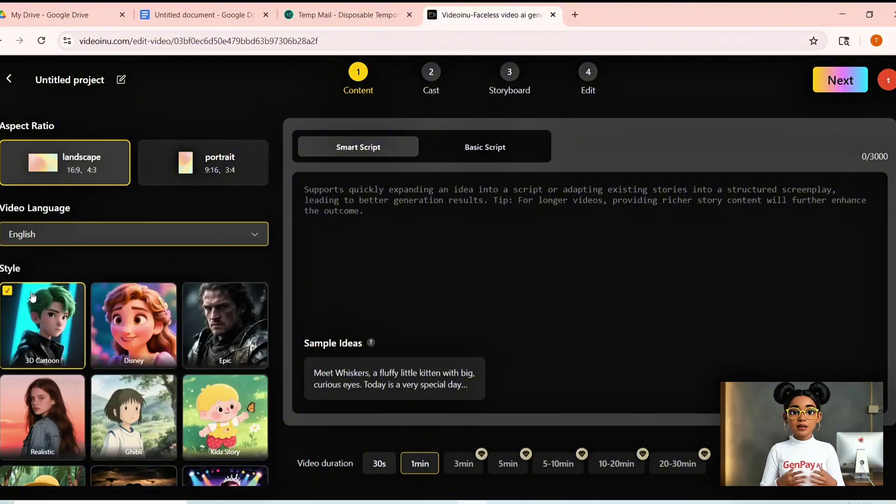
pyautogui.click(485, 147)
pyautogui.click(421, 191)
pyautogui.write('A cheerful 3D cartoon family — Emma, Daniel, and their 8-year-old son Lucas — embark on their dream trip to Paris. From packing at home to arriving at a charming hotel, enjoying a sunny café breakfast, exploring colorful cobblestone streets, and ending the day under the golden glow of the Eiffel Tower, their journey is filled with warmth, laughter, and picture-perfect moments.')
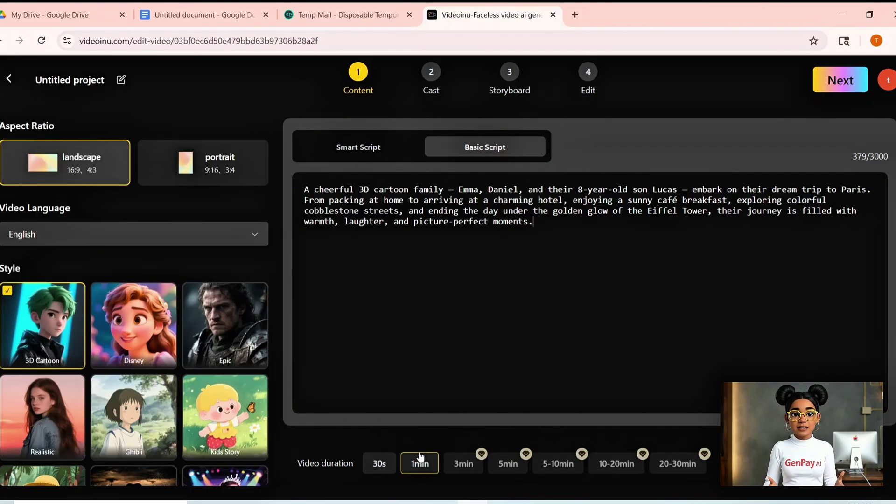
pyautogui.click(831, 78)
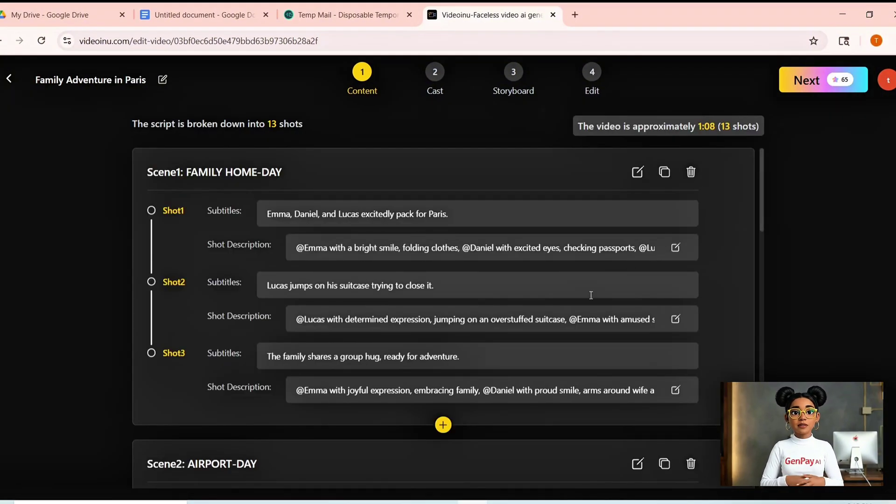
# Step: Review the 13-shot scene list and open Shot3's description for editing
pyautogui.scroll(-2, 591, 295)
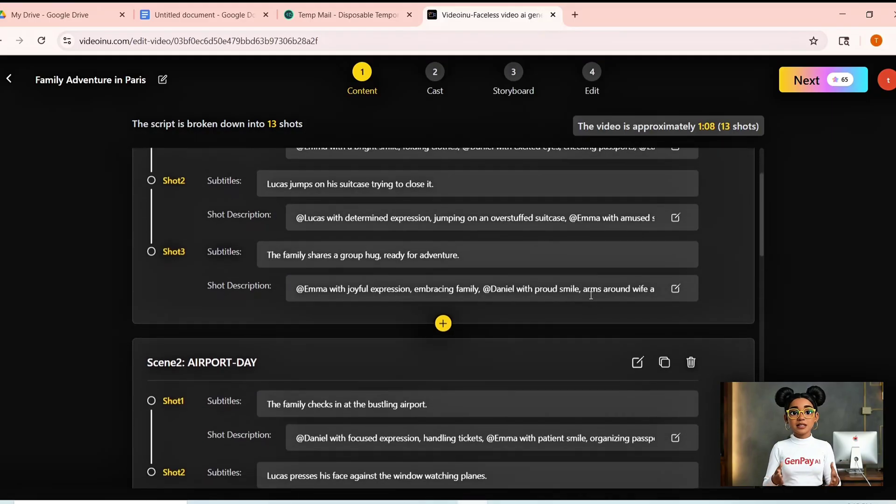
pyautogui.scroll(-1, 590, 295)
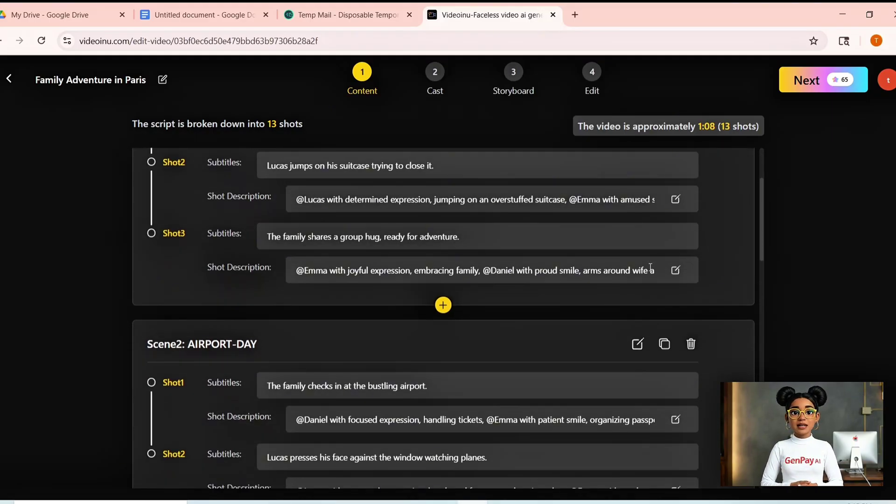
pyautogui.click(675, 270)
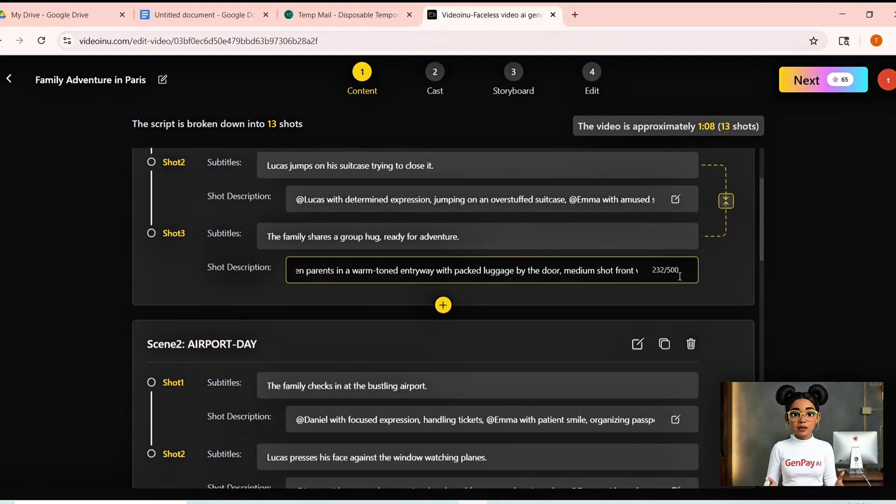
pyautogui.scroll(-5, 702, 337)
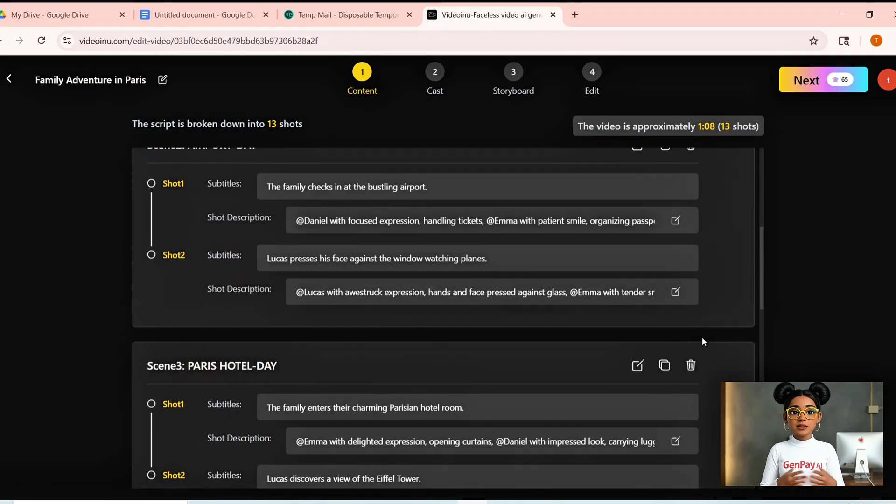
pyautogui.scroll(-2, 702, 341)
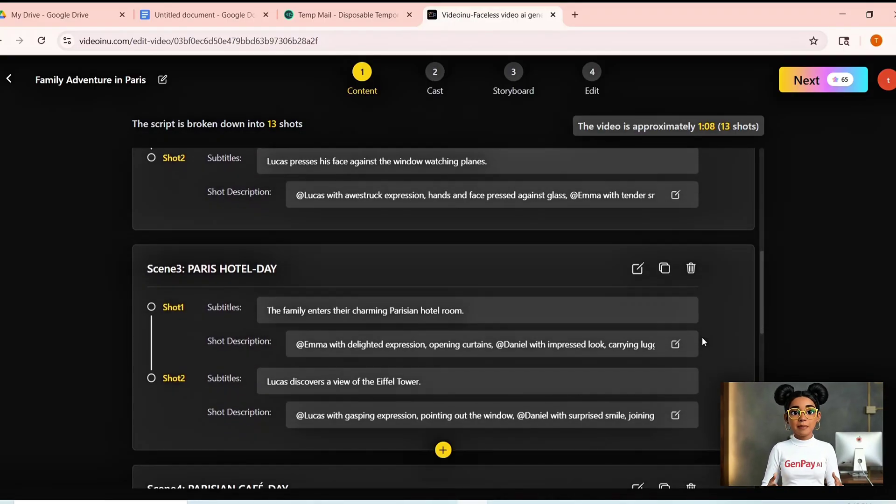
pyautogui.scroll(-5, 702, 337)
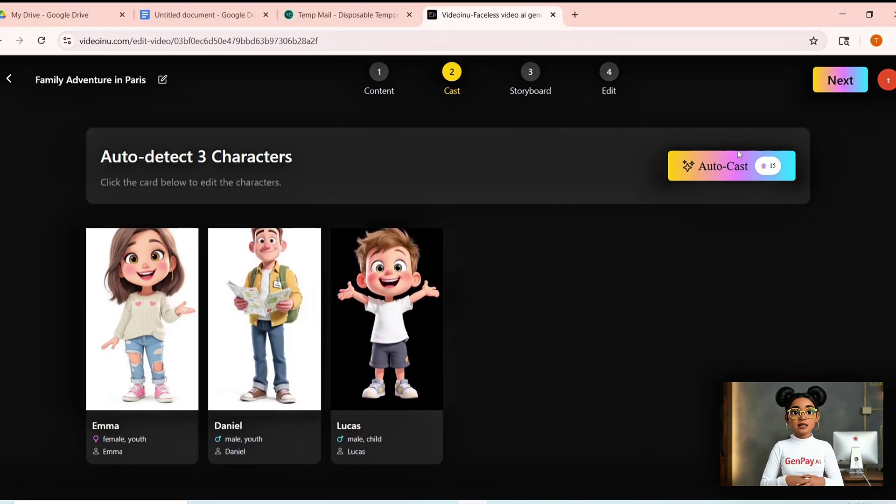
# Step: Save the Emma, Daniel and Lucas characters and generate the 13 storyboards
pyautogui.click(838, 85)
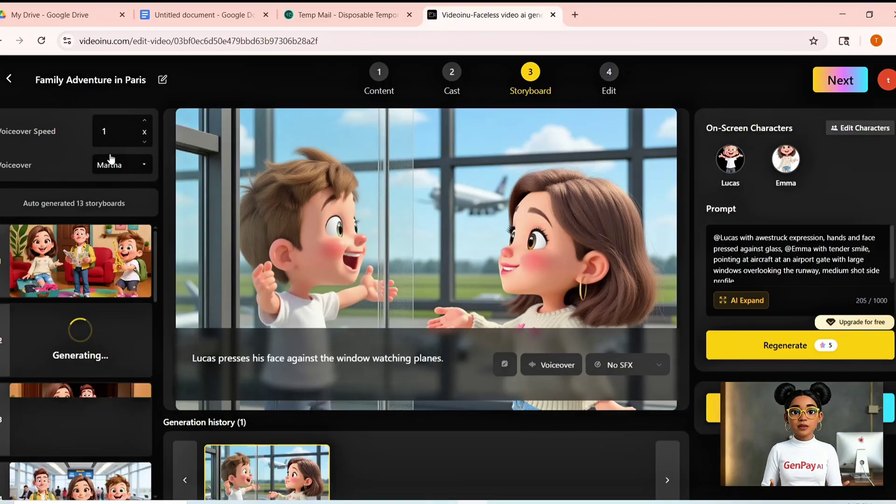
# Step: Regenerate the final Eiffel Tower family photo storyboard and apply the new version
pyautogui.click(123, 170)
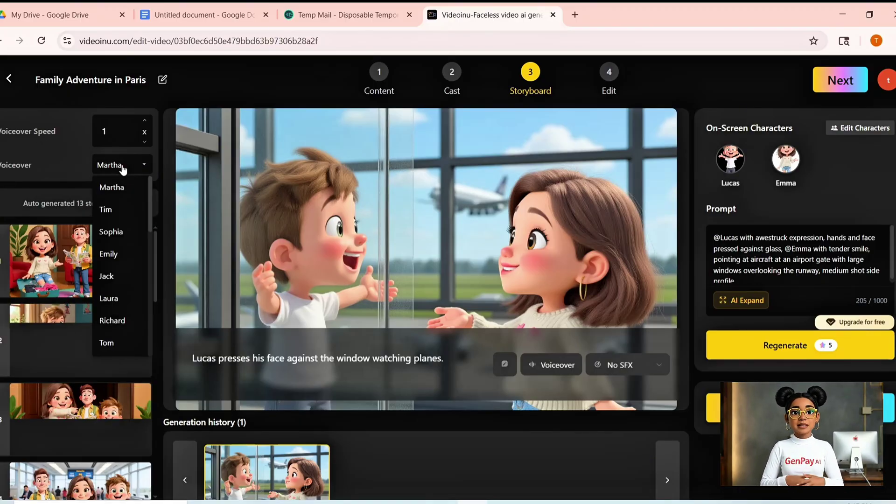
pyautogui.click(111, 187)
pyautogui.scroll(-5, 79, 350)
pyautogui.click(79, 461)
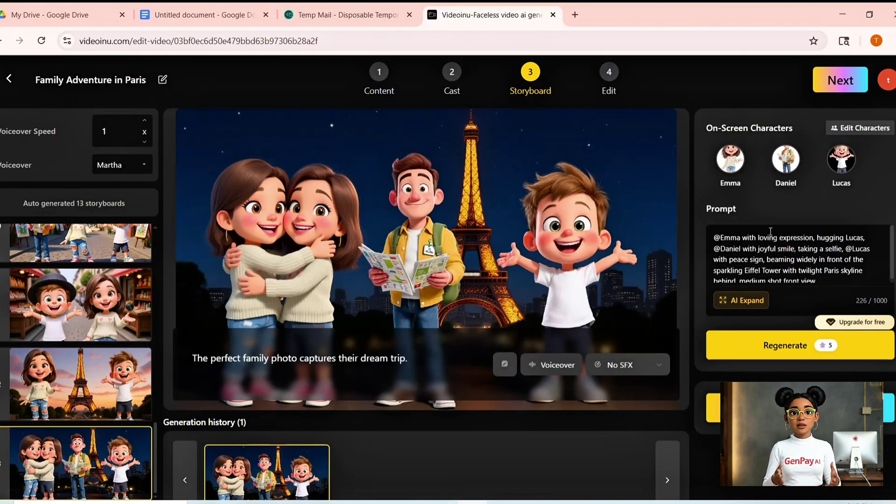
pyautogui.click(784, 345)
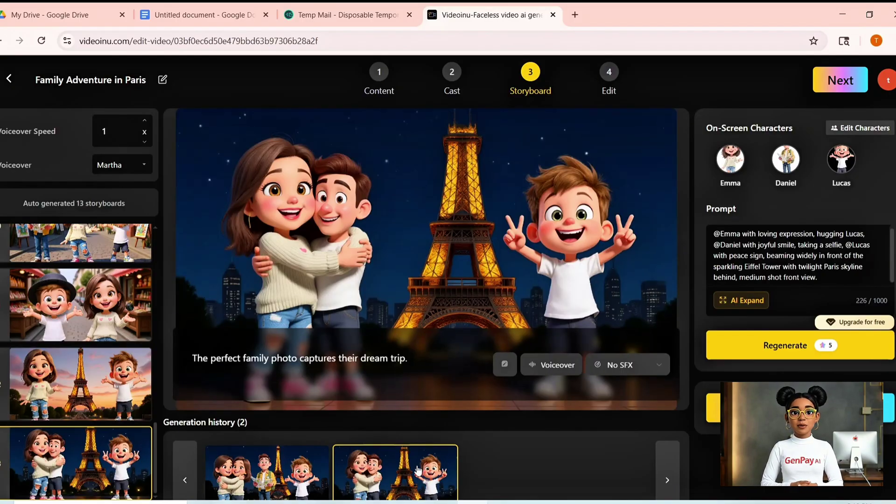
pyautogui.click(399, 485)
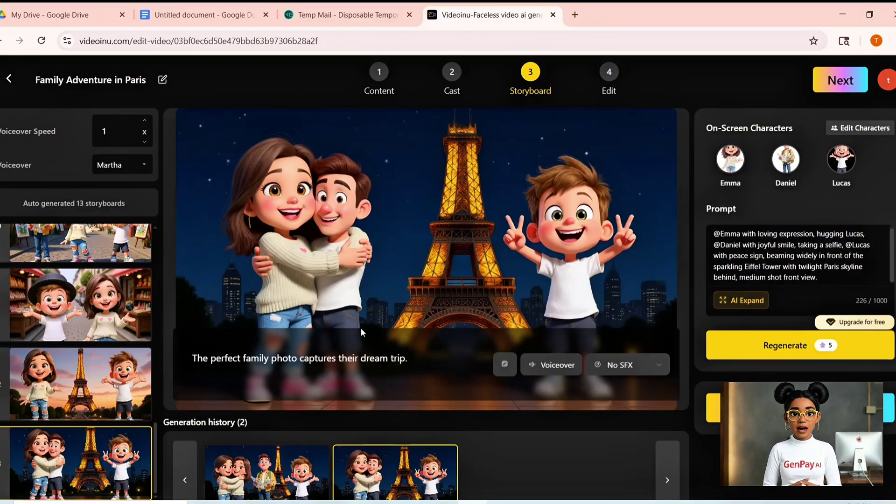
# Step: Review storyboards 1 and 2 and set the voiceover voice to Emily
pyautogui.scroll(10, 107, 275)
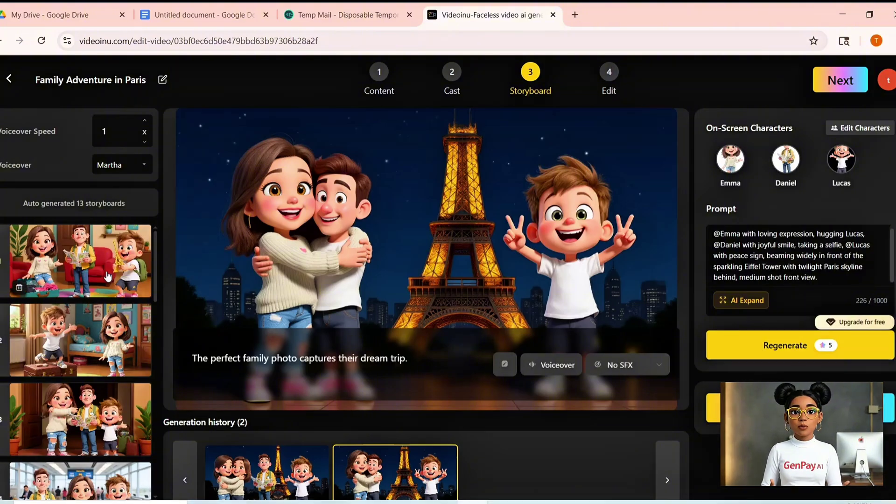
pyautogui.click(79, 260)
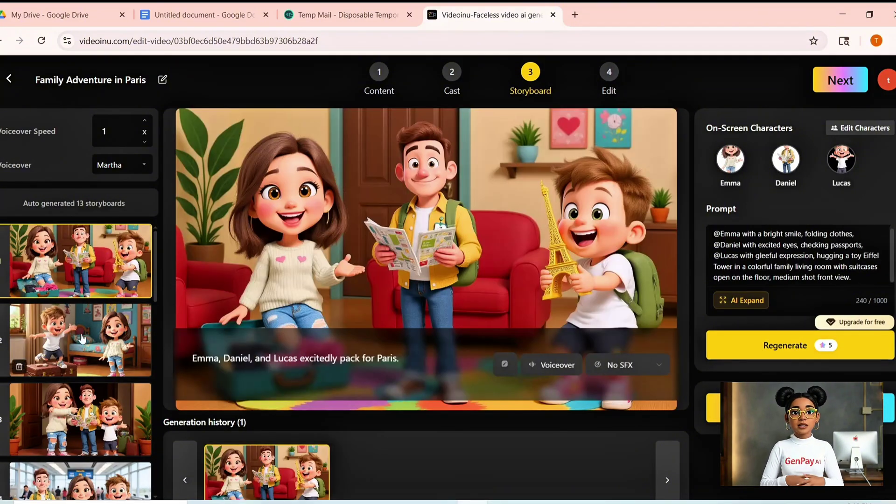
pyautogui.click(82, 339)
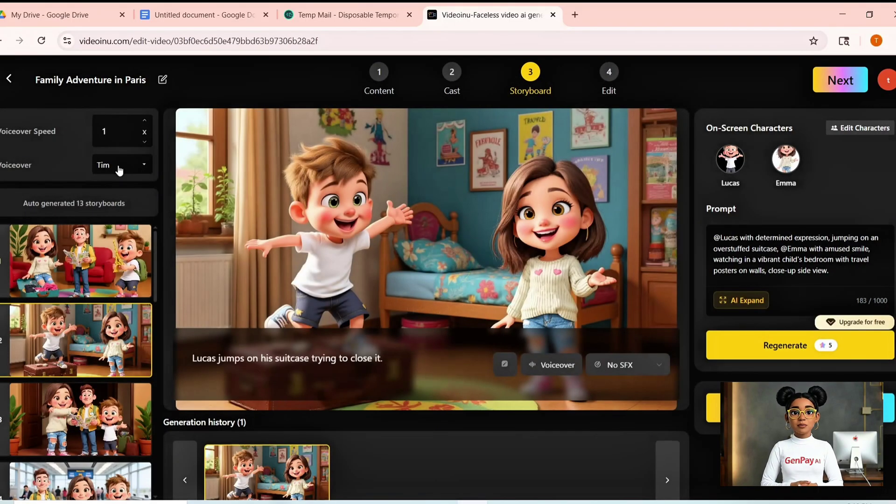
pyautogui.click(120, 171)
pyautogui.click(108, 253)
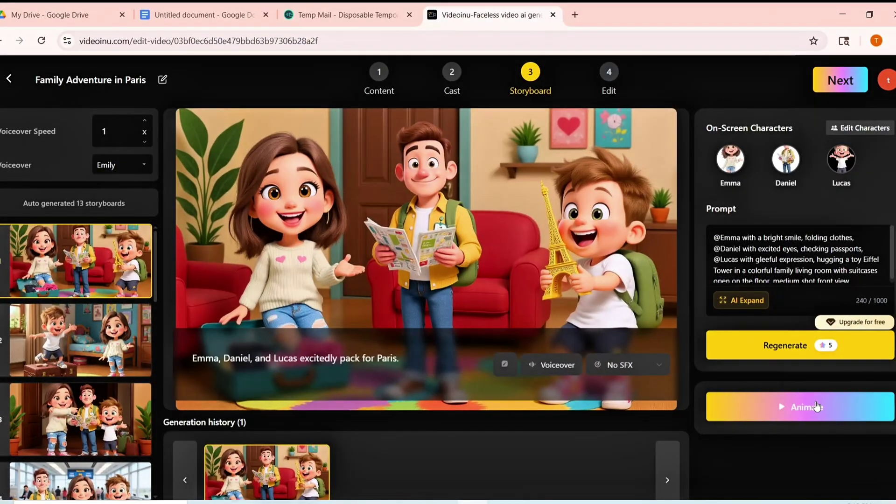
pyautogui.click(816, 406)
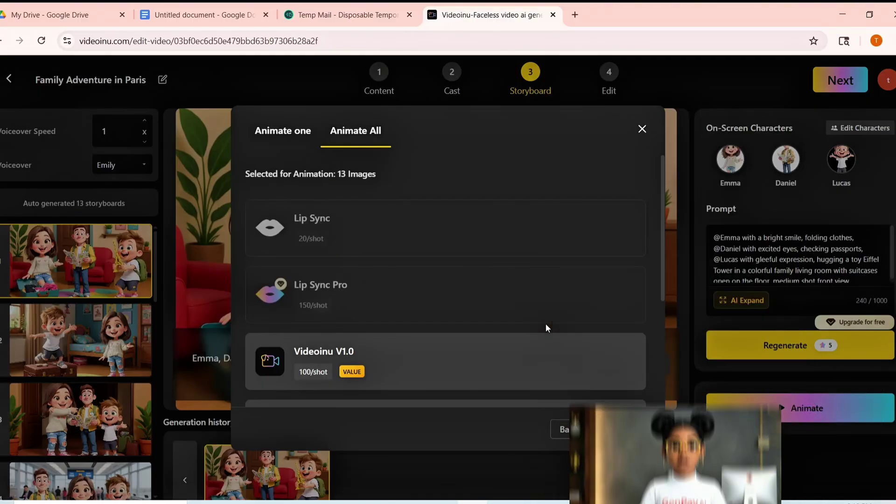
# Step: Preview storyboard 2's animated clip and set the café scene as the video cover
pyautogui.scroll(-1, 502, 372)
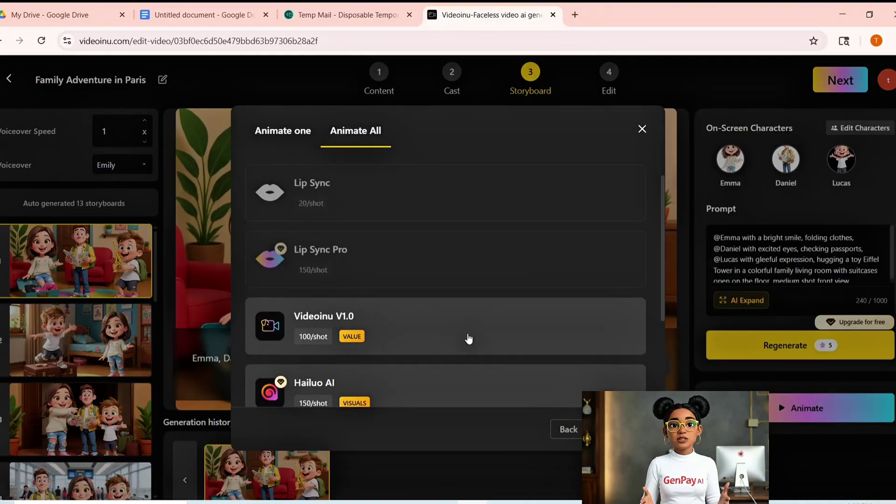
pyautogui.scroll(-4, 468, 337)
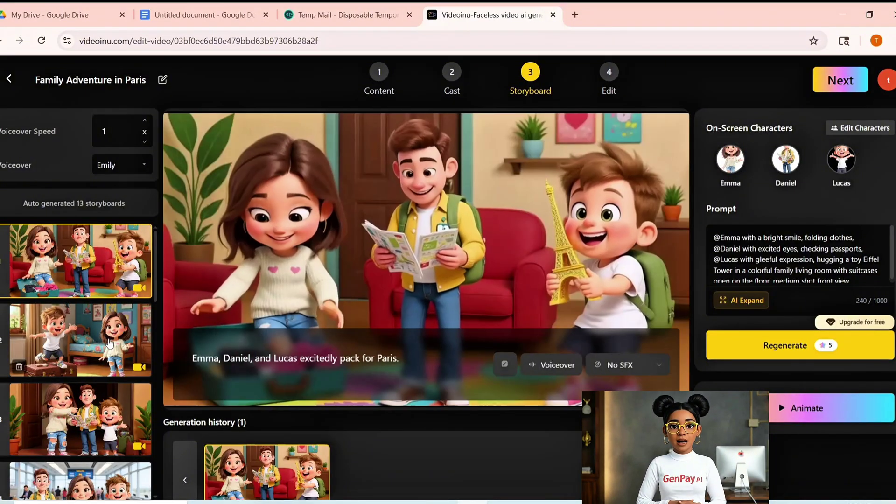
pyautogui.click(74, 343)
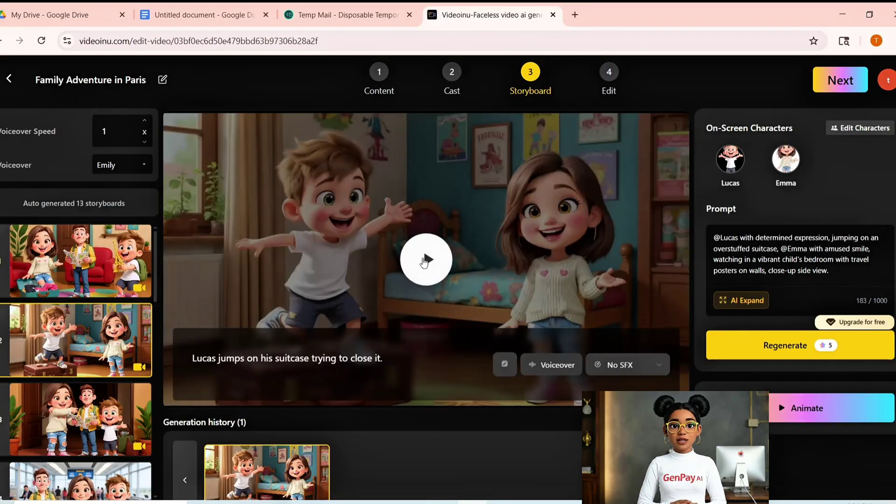
pyautogui.click(424, 260)
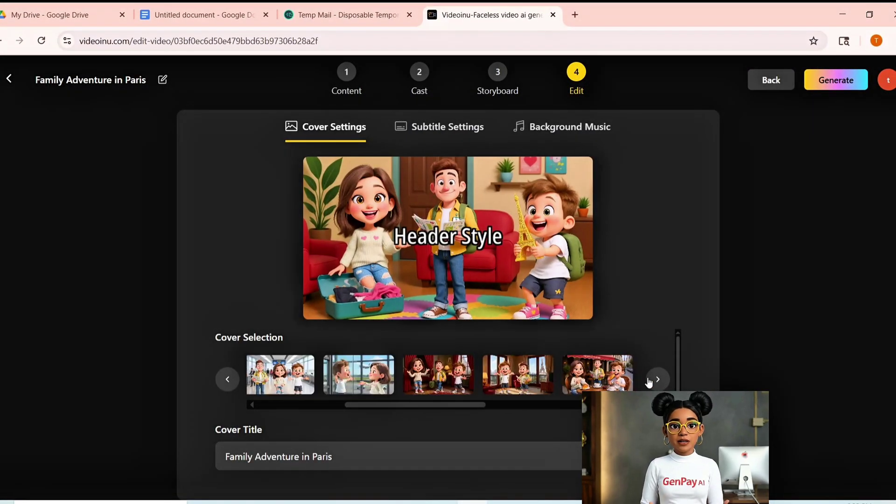
pyautogui.click(479, 375)
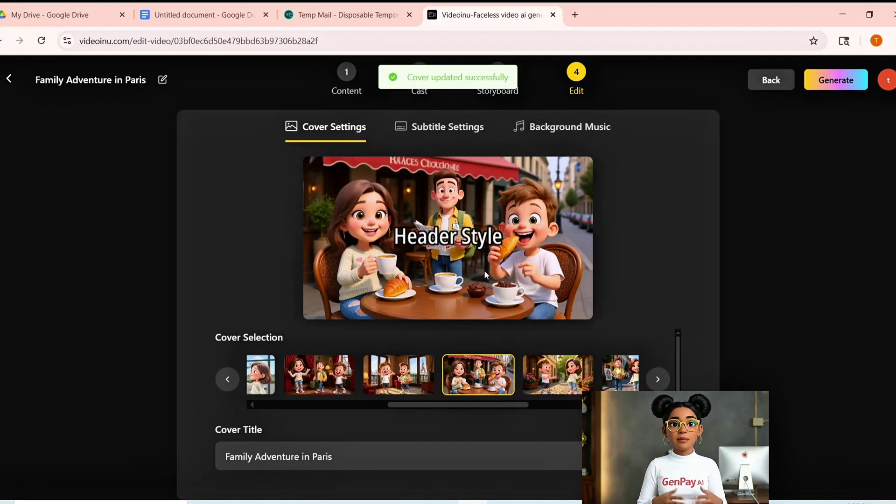
# Step: Lower the background music volume to 3%
pyautogui.scroll(-3, 448, 373)
pyautogui.scroll(3, 448, 374)
pyautogui.hscroll(3, 448, 374)
pyautogui.click(439, 126)
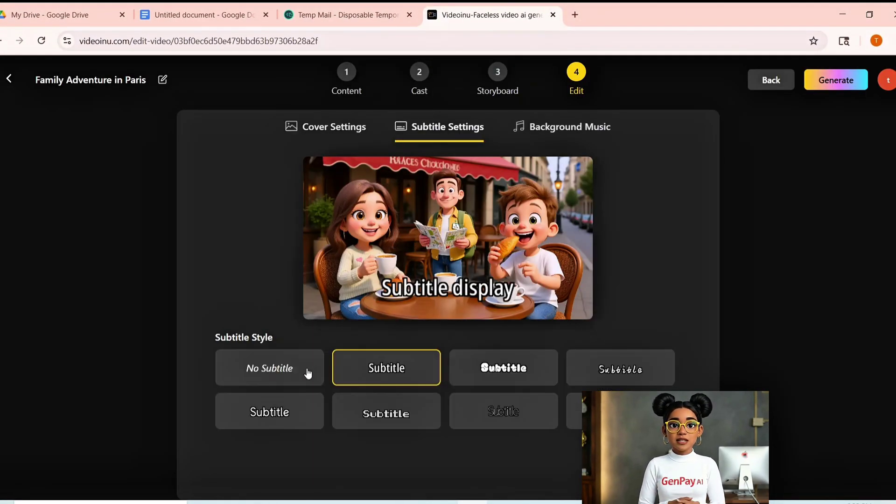
pyautogui.click(562, 127)
pyautogui.moveTo(426, 182); pyautogui.dragTo(230, 182)
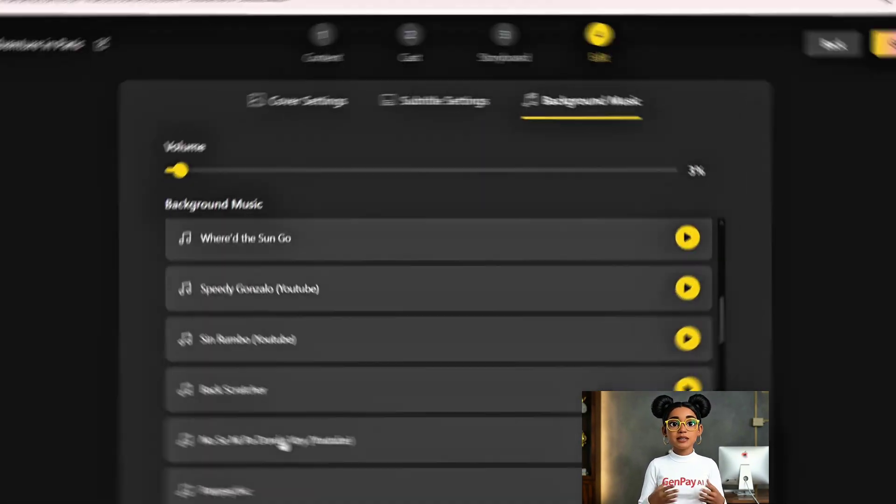
# Step: Generate the final video at 1080p
pyautogui.click(835, 80)
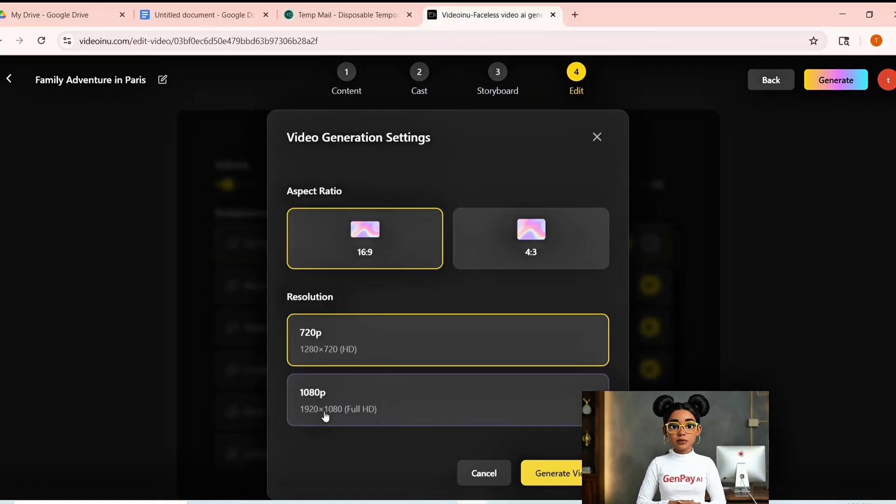
pyautogui.click(325, 415)
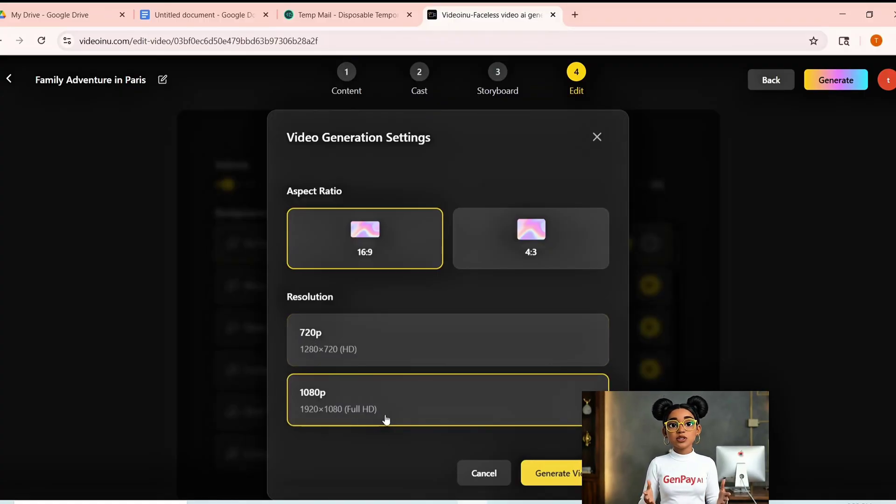
pyautogui.click(551, 472)
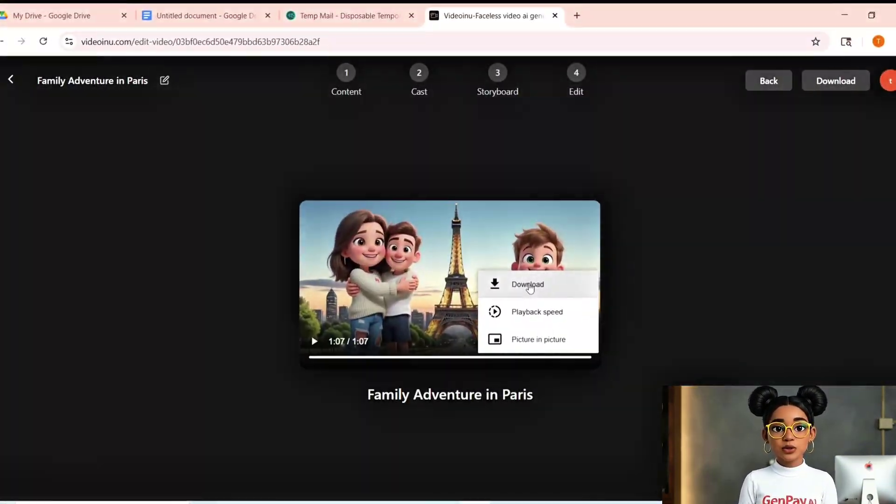
# Step: Download the finished 1:07 'Family Adventure in Paris' video once rendering reaches 100%
pyautogui.click(528, 285)
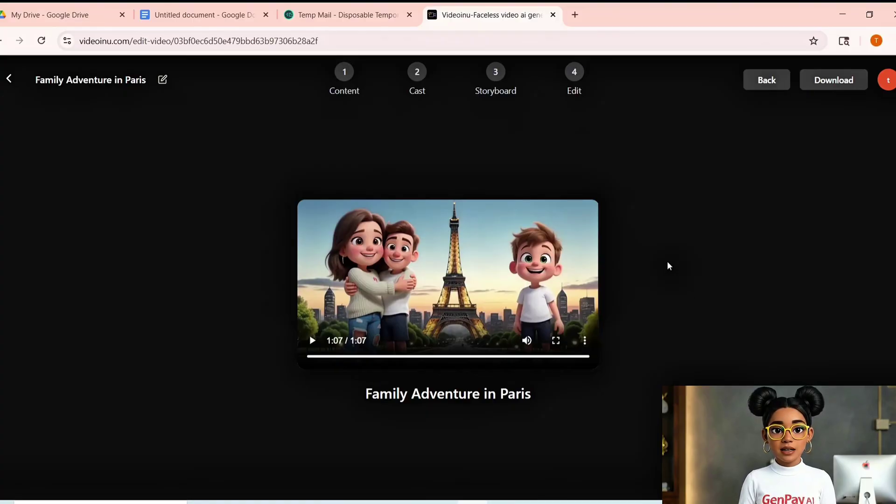